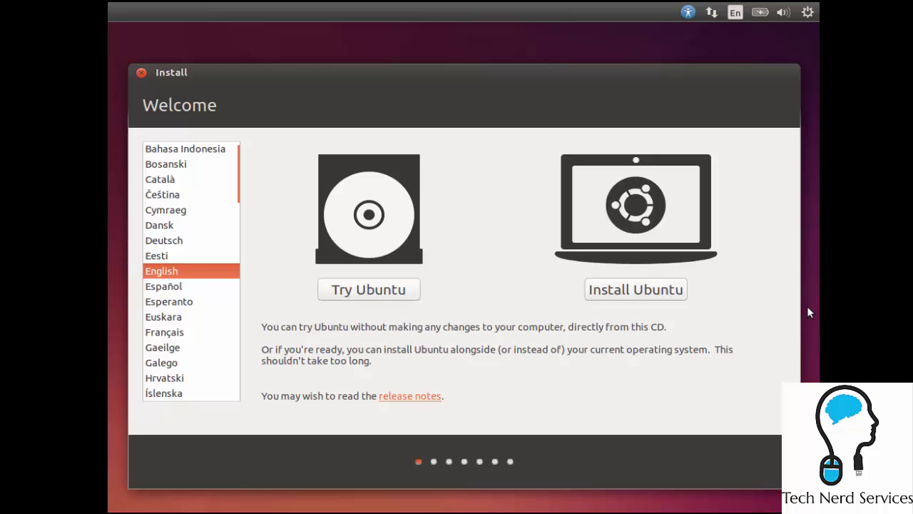
Create a sticky note listing 'requires less resources than Windows.', 'Have serverlike features' and 'Easier to find opensource and FREE software'.
{"action": "left_click", "coordinate": [675, 382]}
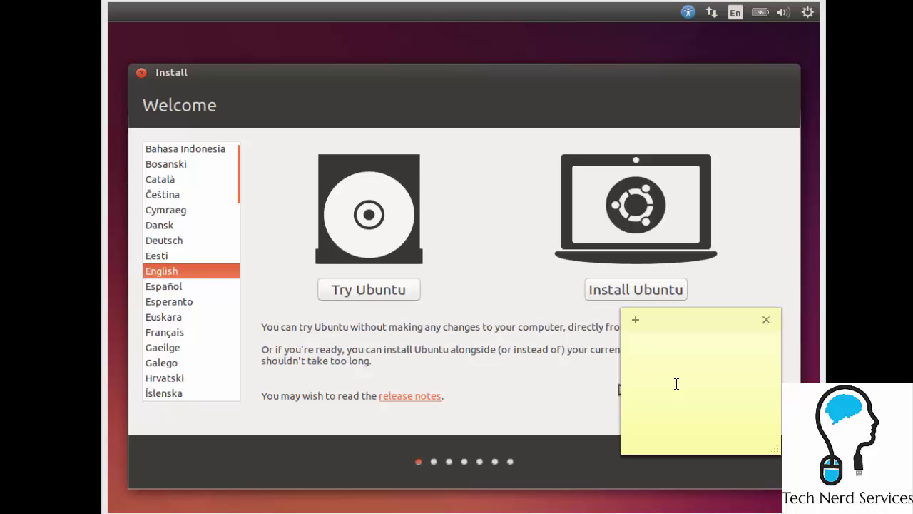
{"action": "type", "text": "require s less resources"}
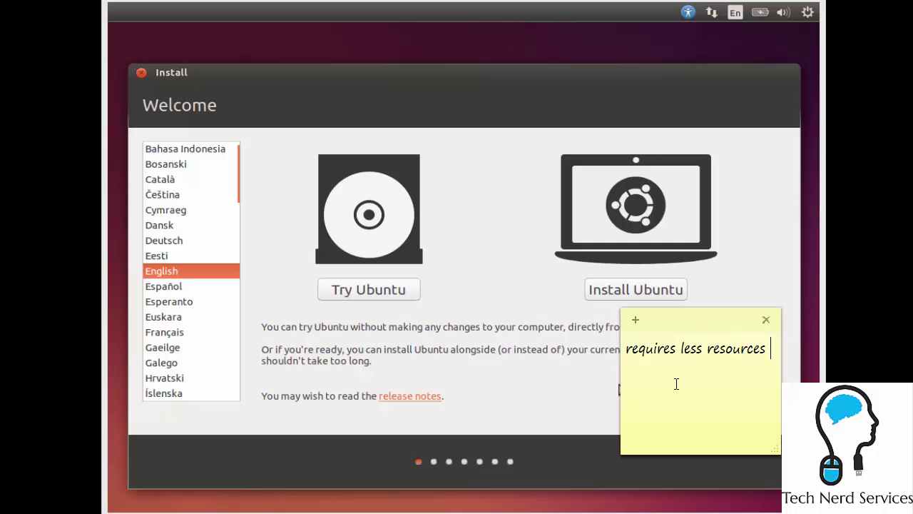
{"action": "type", "text": " than Windows"}
{"action": "type", "text": "."}
{"action": "key", "text": "Return"}
{"action": "type", "text": "Have serverlike features"}
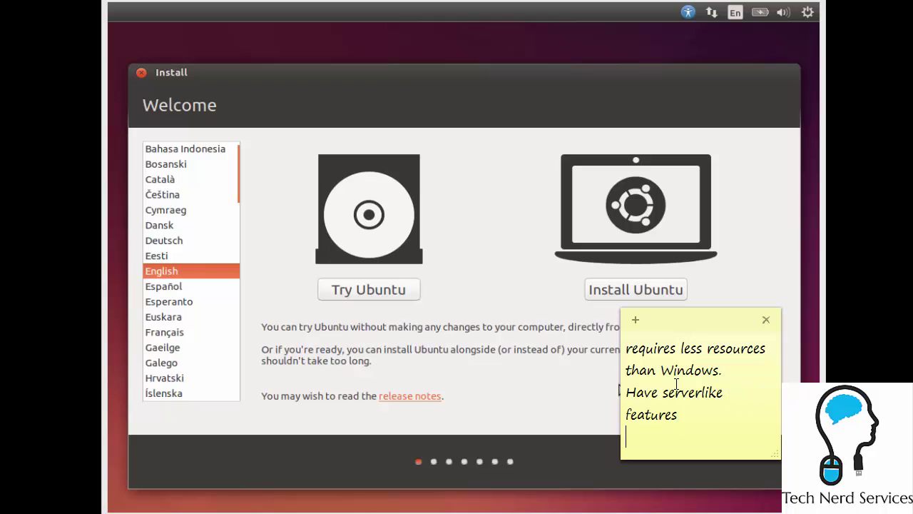
{"action": "key", "text": "Return"}
{"action": "type", "text": "Easier to find open"}
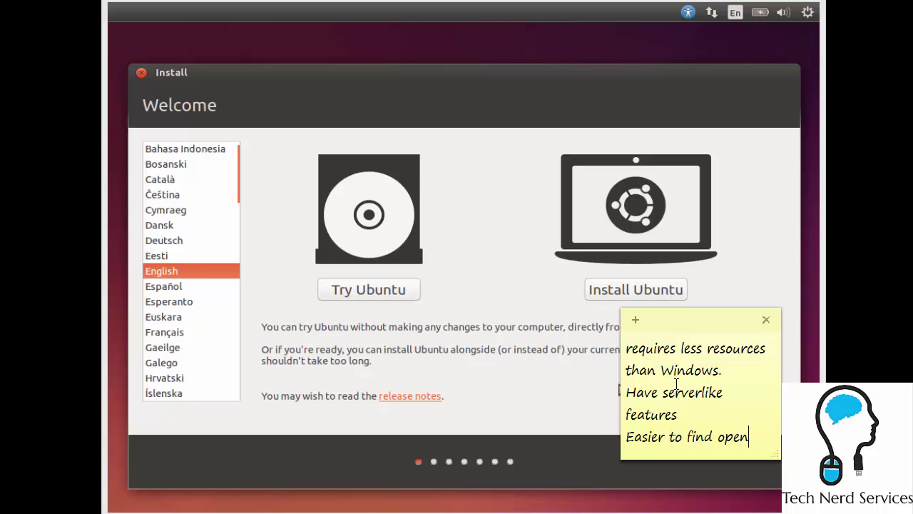
{"action": "type", "text": "source and Free"}
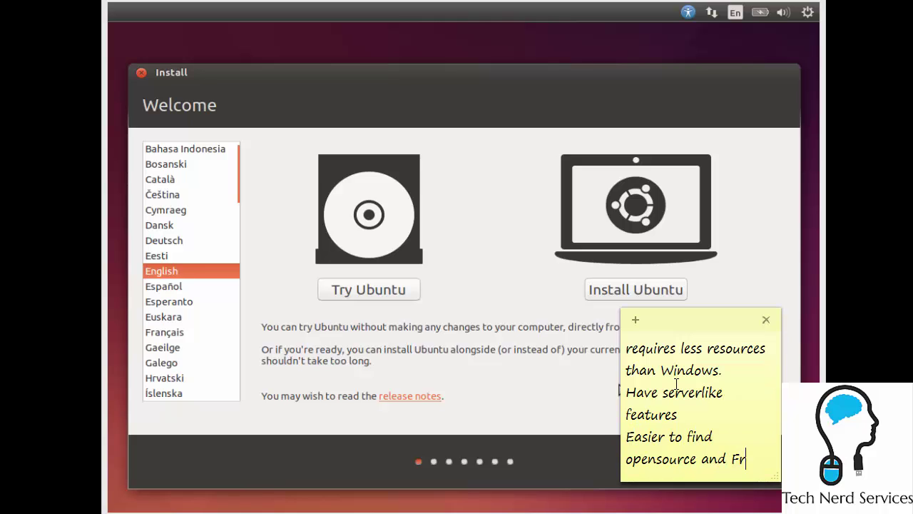
{"action": "key", "text": "BackSpace"}
{"action": "key", "text": "BackSpace"}
{"action": "key", "text": "BackSpace"}
{"action": "key", "text": "BackSpace"}
{"action": "type", "text": "REE software"}
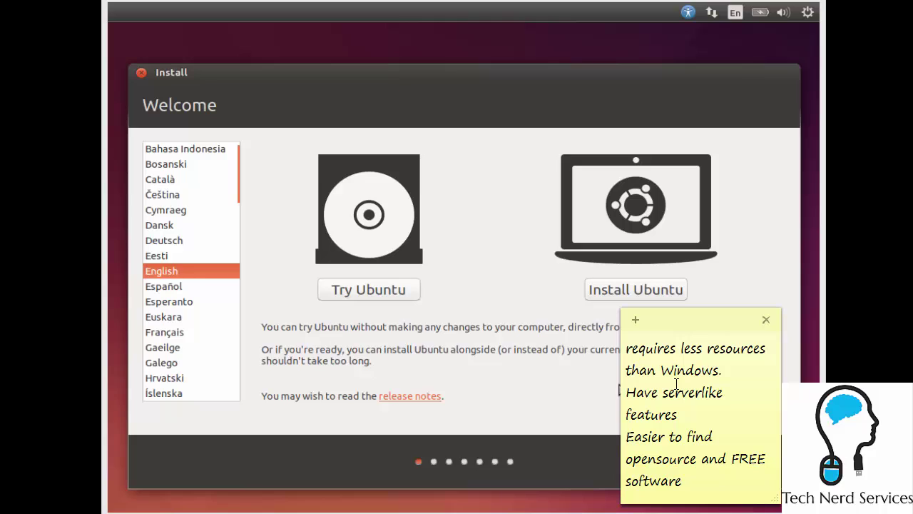
Add a blank line before 'Have serverlike features' and move the note up and right.
{"action": "left_click", "coordinate": [626, 393]}
{"action": "key", "text": "Return"}
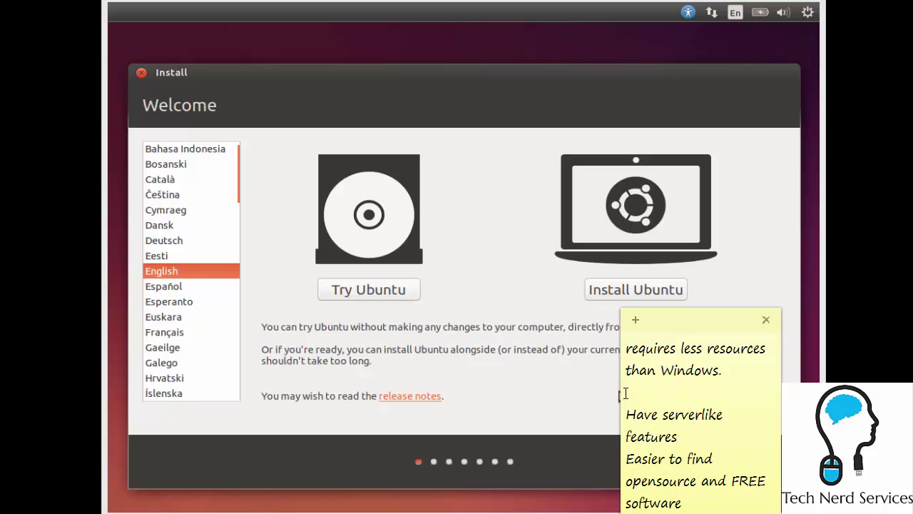
{"action": "left_click_drag", "start_coordinate": [673, 321], "coordinate": [678, 290]}
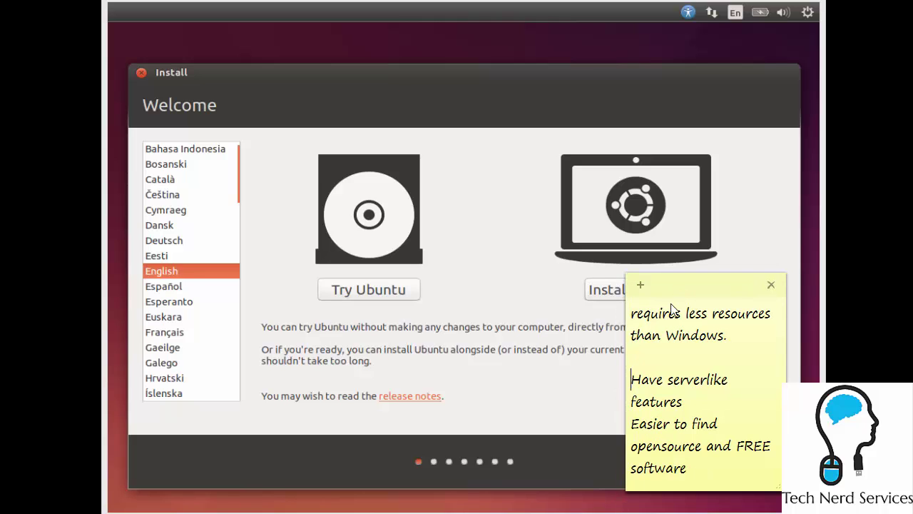
{"action": "left_click", "coordinate": [632, 426]}
Insert a blank line before 'Easier to find opensource and FREE software'.
{"action": "key", "text": "Return"}
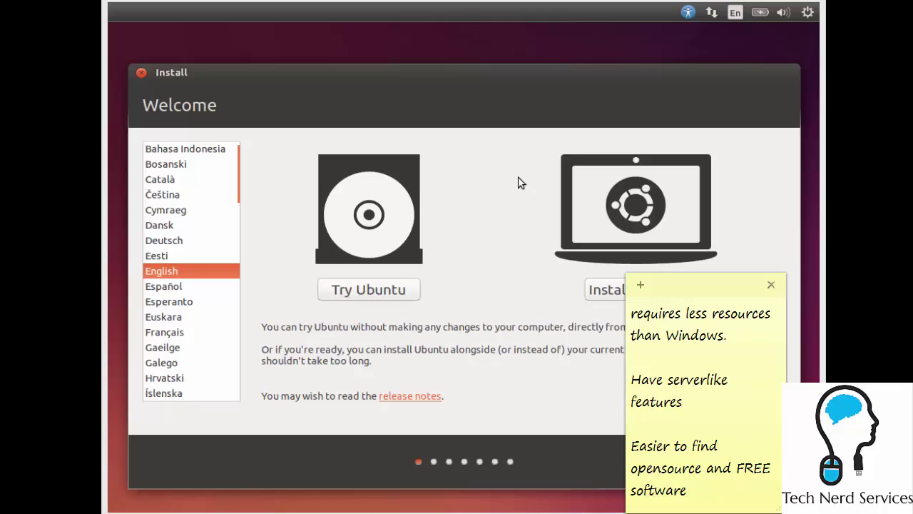
Close the sticky note and go to the ubuntu.com Desktop overview page.
{"action": "left_click", "coordinate": [537, 7]}
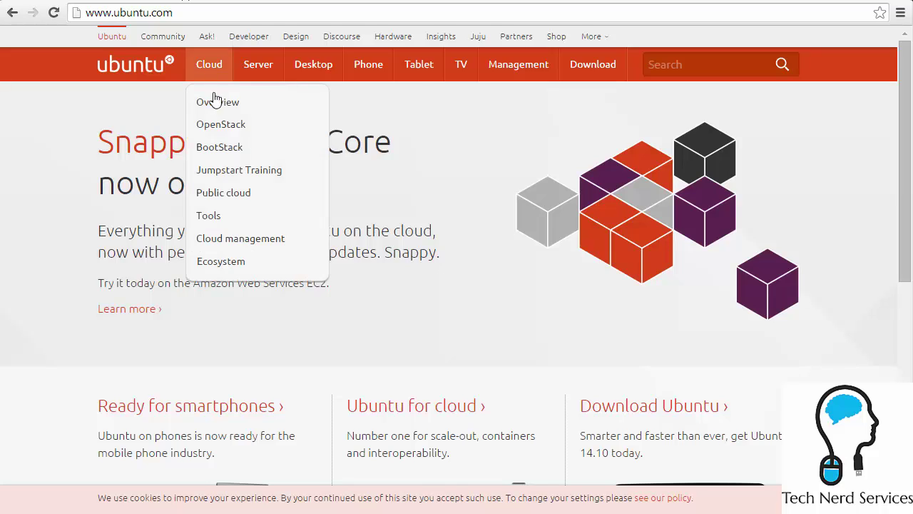
{"action": "left_click", "coordinate": [315, 72]}
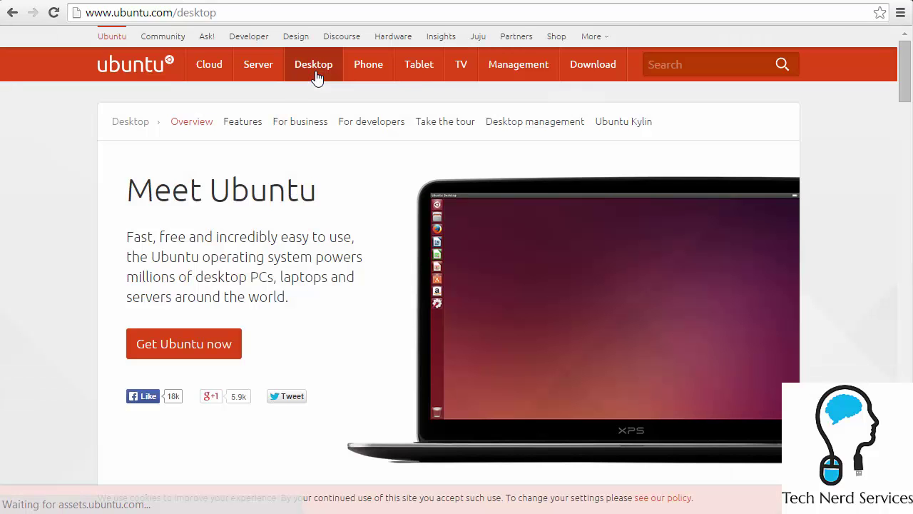
Go to the Ubuntu Desktop download page, keeping 64-bit as the chosen flavour.
{"action": "left_click", "coordinate": [177, 356]}
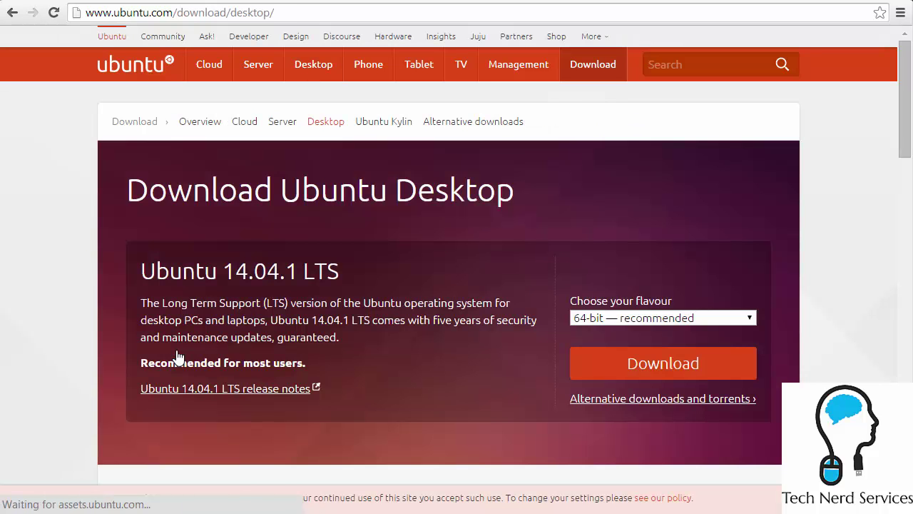
{"action": "left_click", "coordinate": [690, 319]}
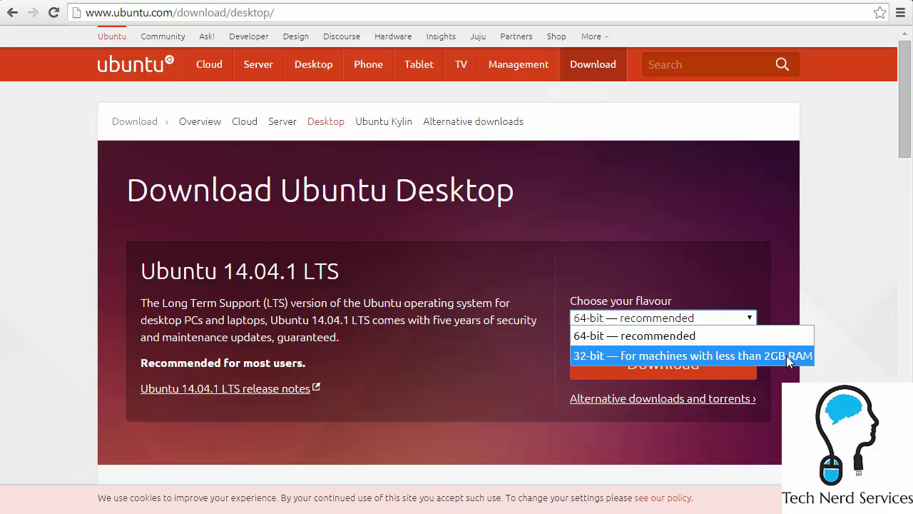
{"action": "left_click", "coordinate": [856, 283]}
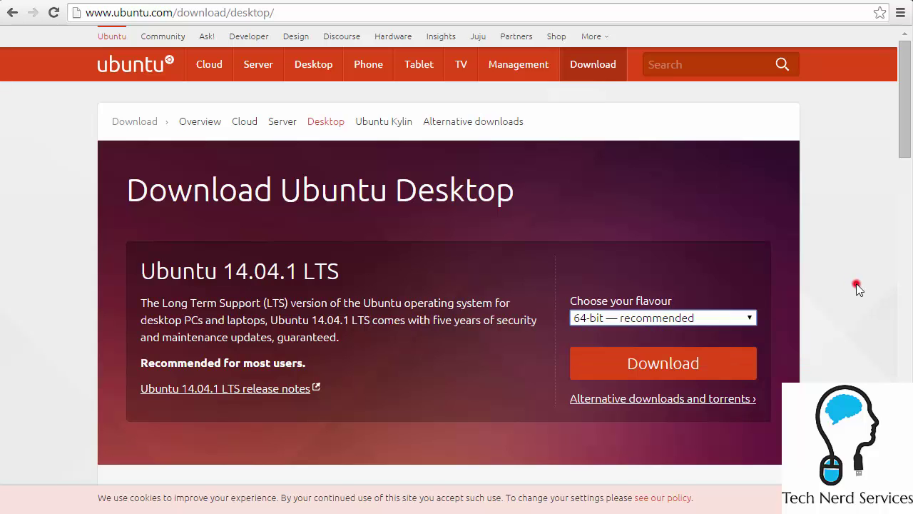
{"action": "left_click", "coordinate": [640, 365]}
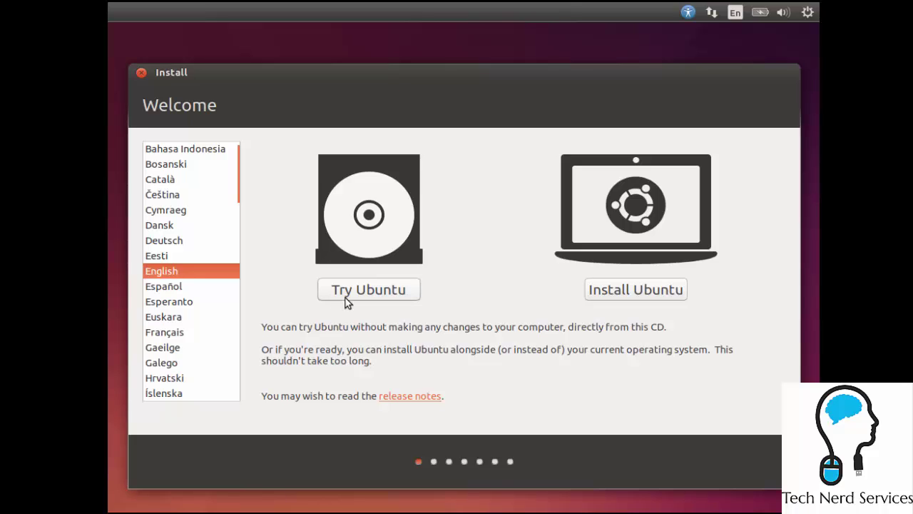
Choose Install Ubuntu instead of Try Ubuntu on the Welcome screen.
{"action": "left_click", "coordinate": [631, 294]}
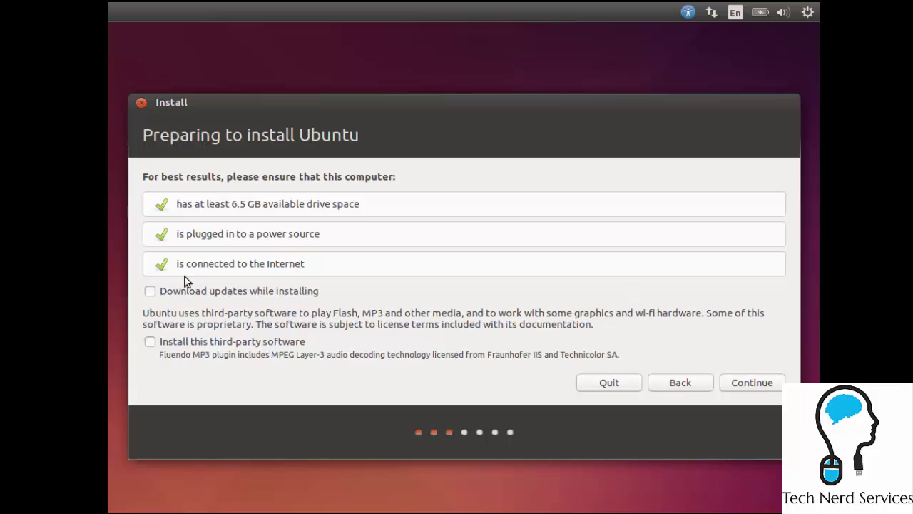
Enable downloading updates and installing third-party software, then continue to Installation type.
{"action": "left_click", "coordinate": [177, 292]}
{"action": "left_click", "coordinate": [259, 346]}
{"action": "left_click", "coordinate": [759, 383]}
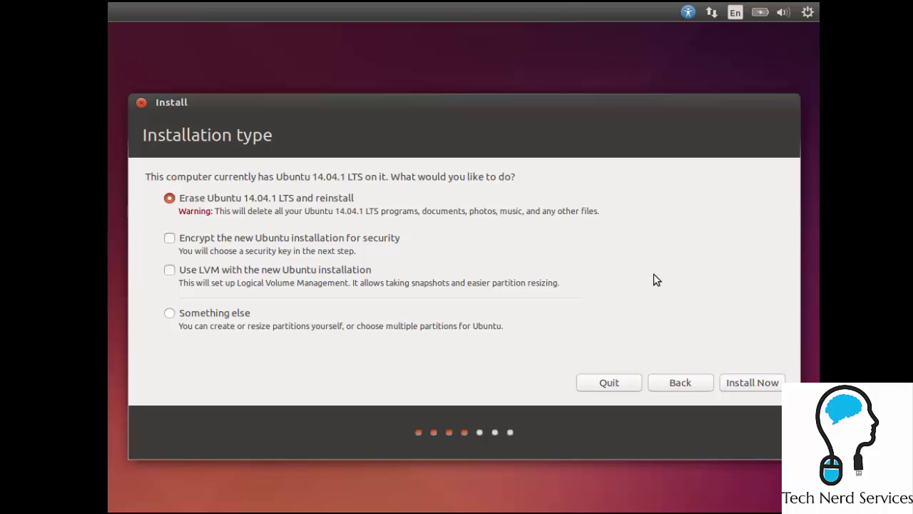
Start the erase-and-reinstall installation and set the location to Edmonton.
{"action": "left_click", "coordinate": [734, 388]}
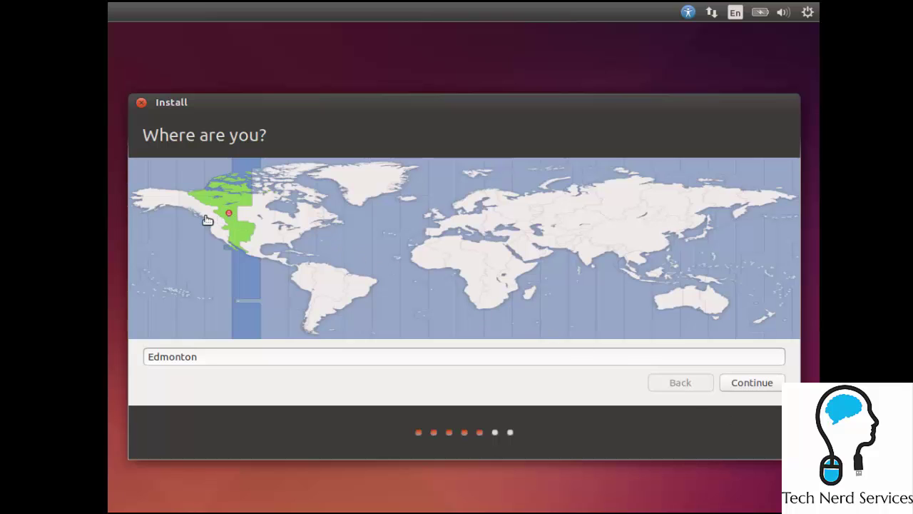
{"action": "left_click", "coordinate": [207, 220]}
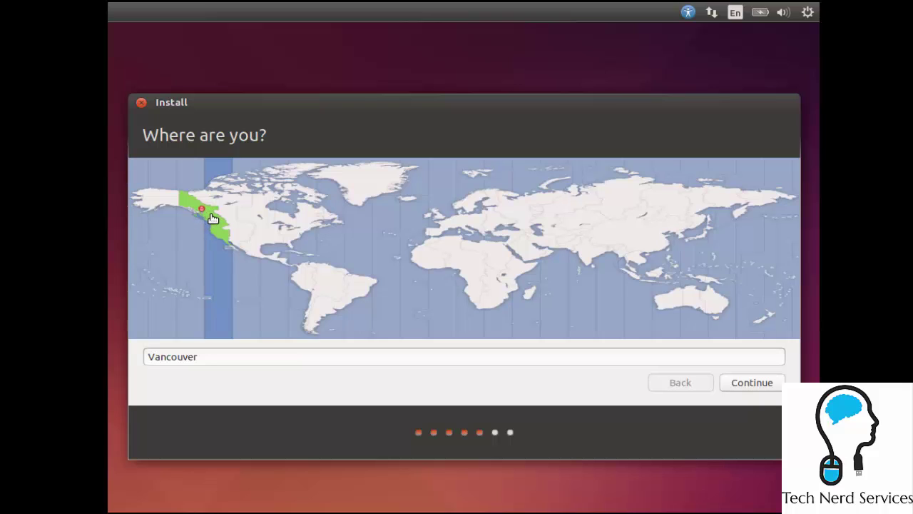
{"action": "left_click", "coordinate": [231, 214]}
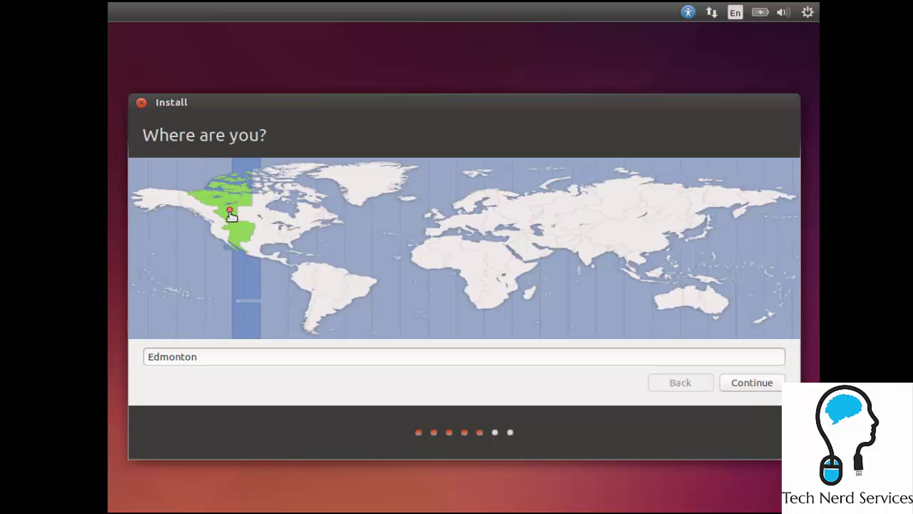
{"action": "left_click", "coordinate": [759, 389]}
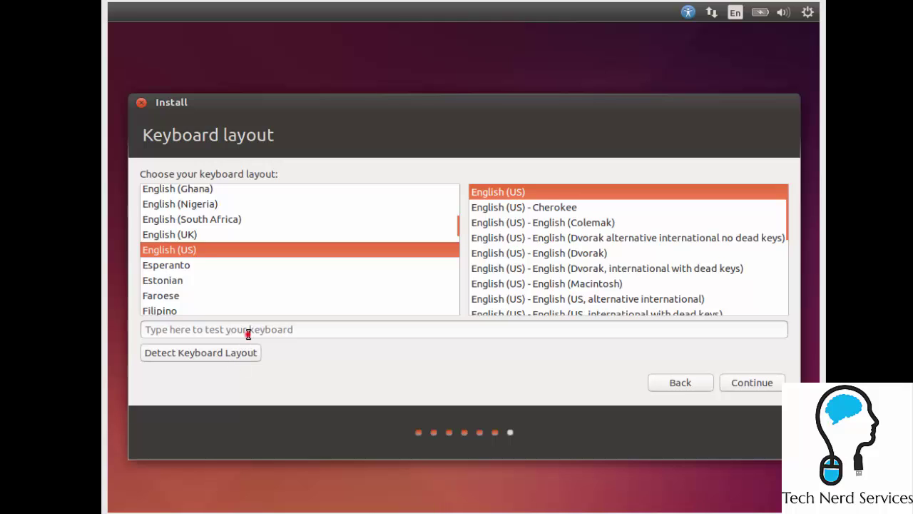
Test the English (US) keyboard by typing 'this is a test', then accept the layout.
{"action": "left_click", "coordinate": [247, 333]}
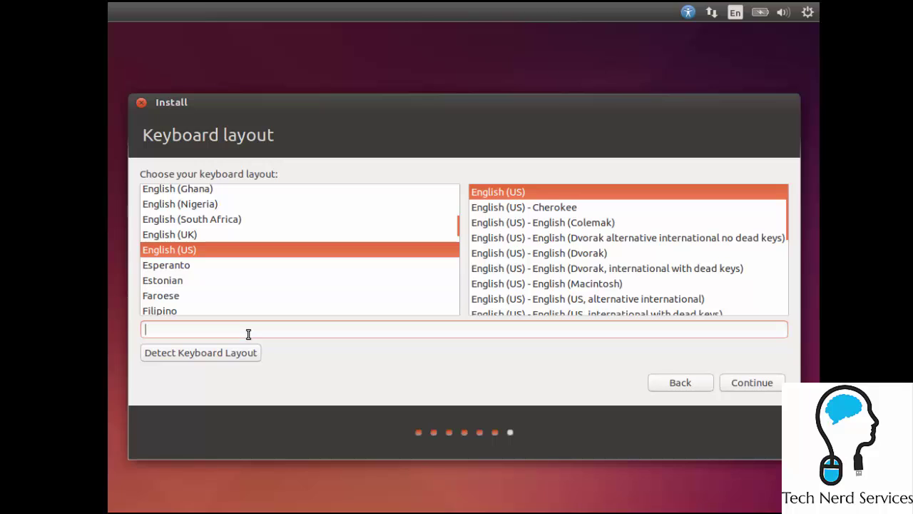
{"action": "type", "text": "this is s"}
{"action": "key", "text": "BackSpace"}
{"action": "type", "text": "a test"}
{"action": "left_click", "coordinate": [747, 383]}
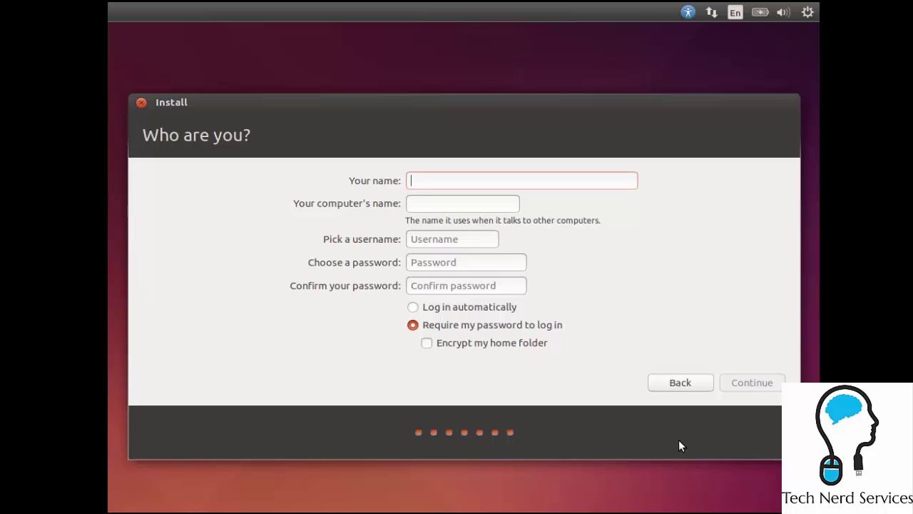
Enter your name, computer name, username and a six-character password, with automatic login enabled.
{"action": "type", "text": "Mike"}
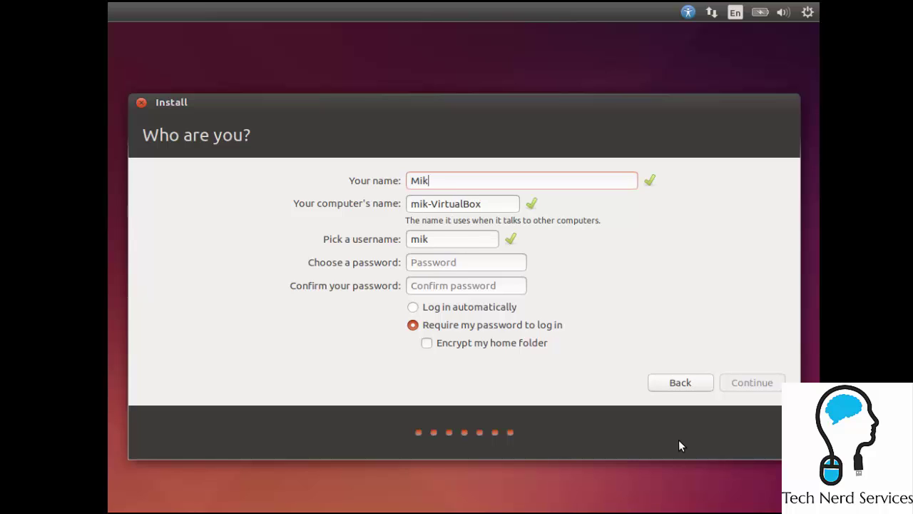
{"action": "key", "text": "Tab"}
{"action": "type", "text": "Mike-"}
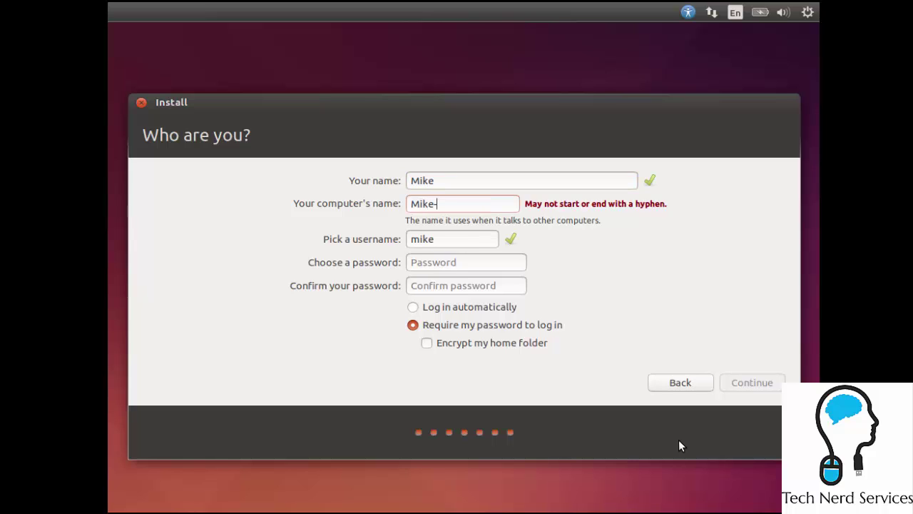
{"action": "type", "text": "PC"}
{"action": "key", "text": "Tab"}
{"action": "key", "text": "Tab"}
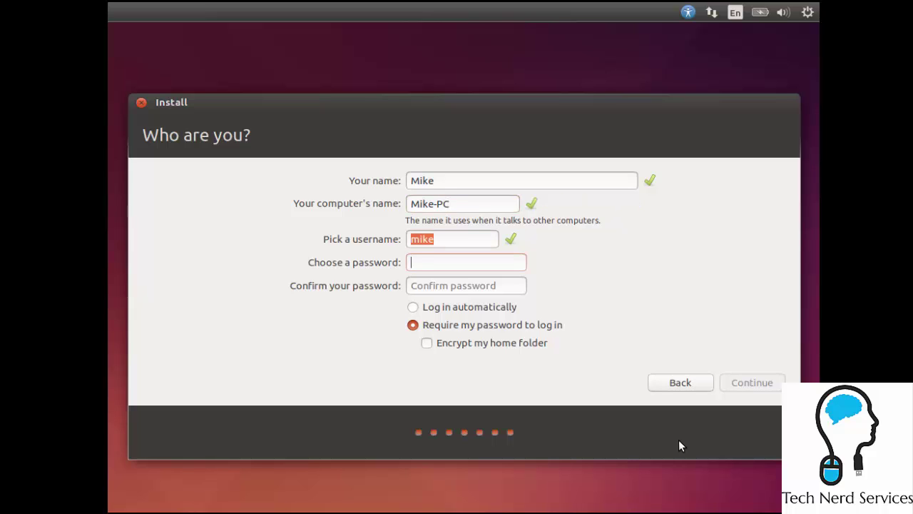
{"action": "type", "text": "******"}
{"action": "key", "text": "Tab"}
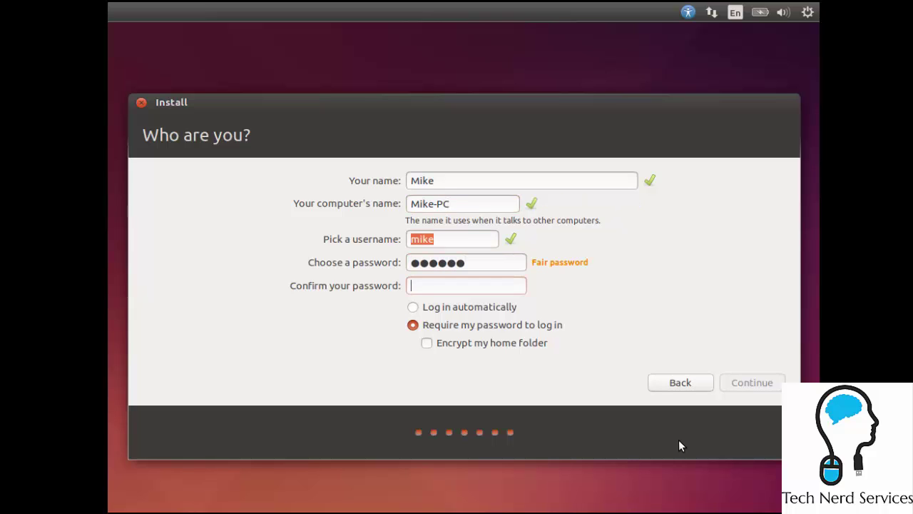
{"action": "type", "text": "******"}
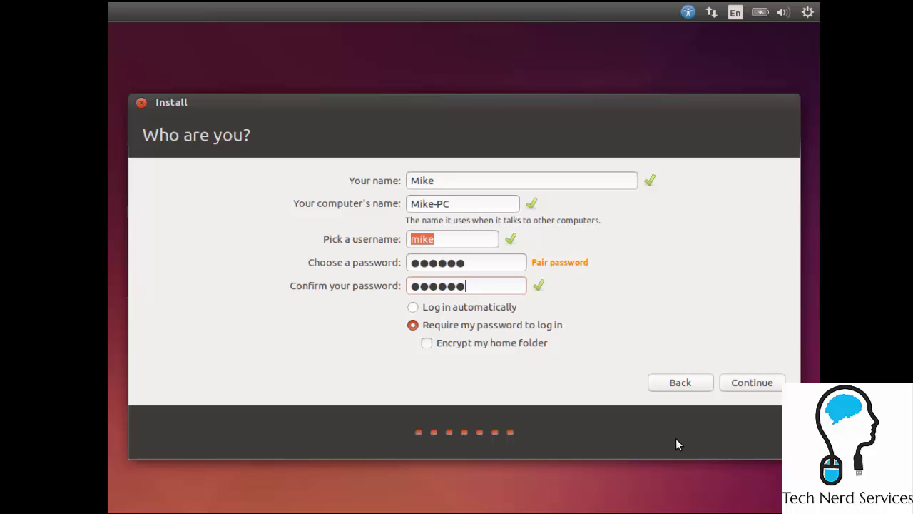
{"action": "left_click", "coordinate": [481, 307]}
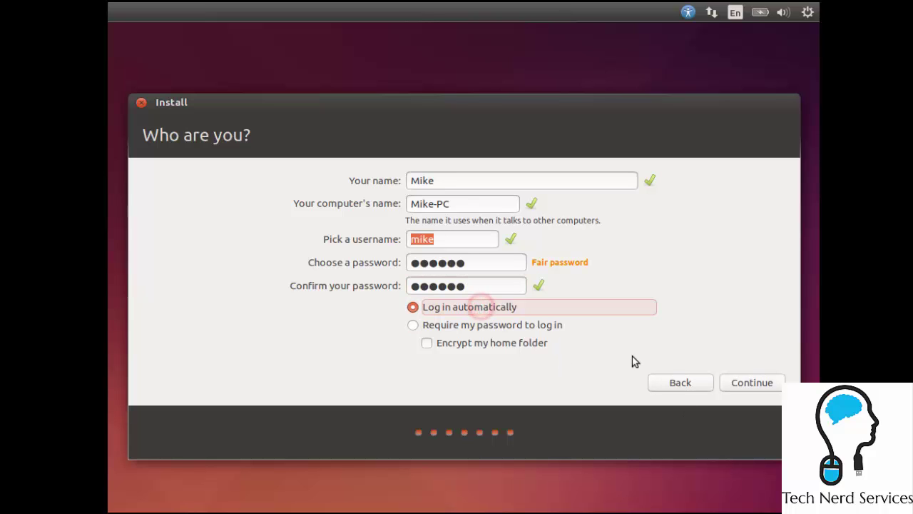
Begin the installation and advance the slideshow twice to 'Take your music with you'.
{"action": "left_click", "coordinate": [726, 389]}
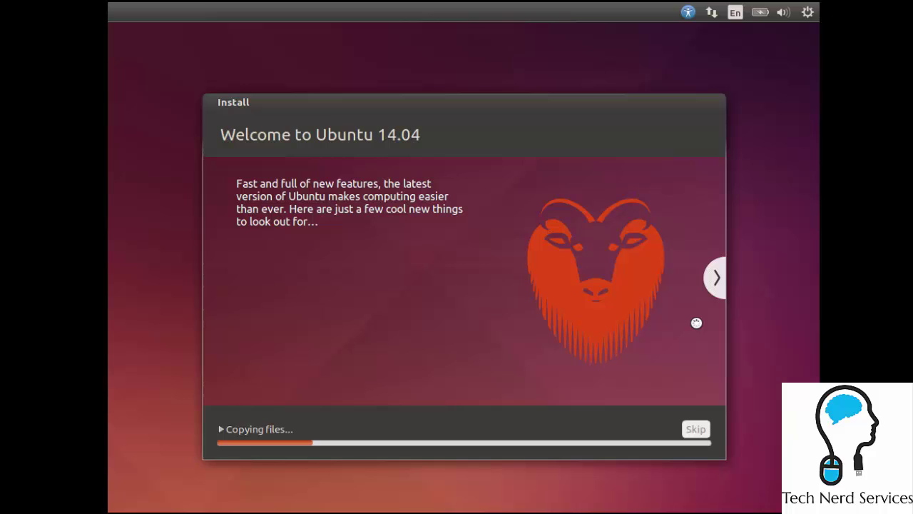
{"action": "left_click", "coordinate": [714, 277]}
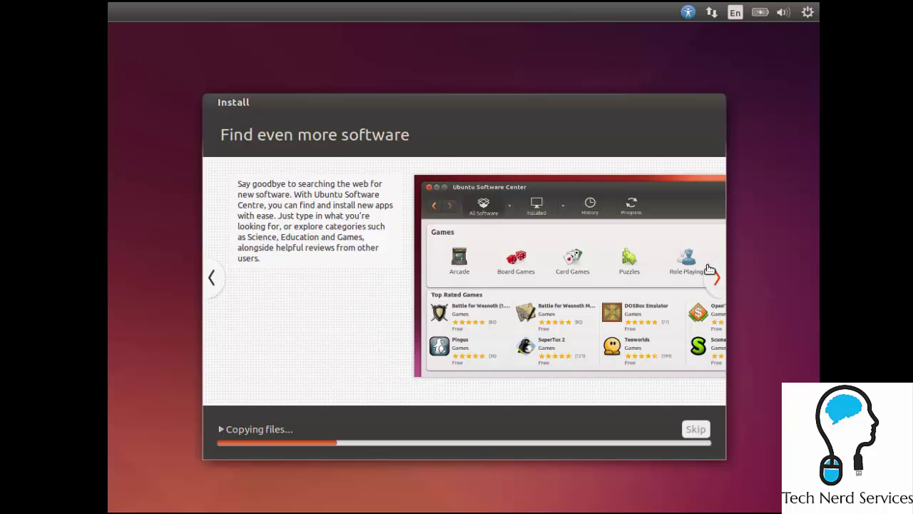
{"action": "left_click", "coordinate": [709, 268]}
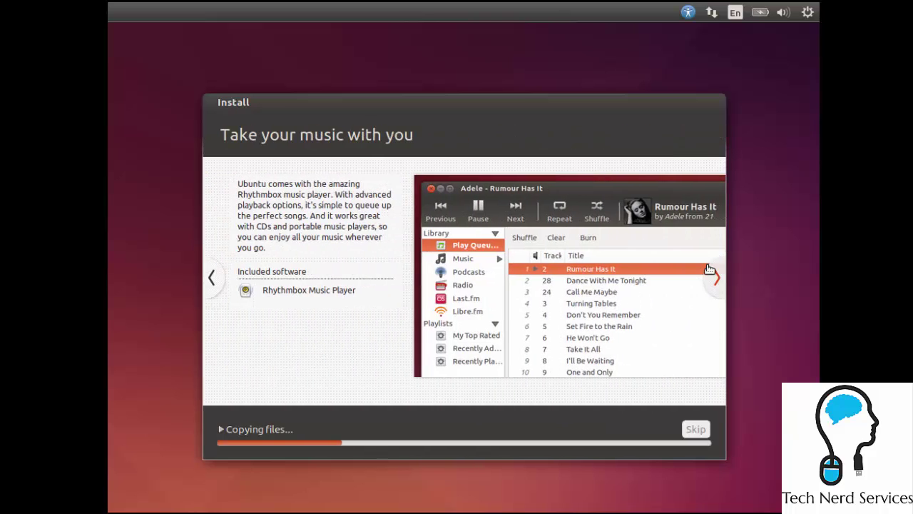